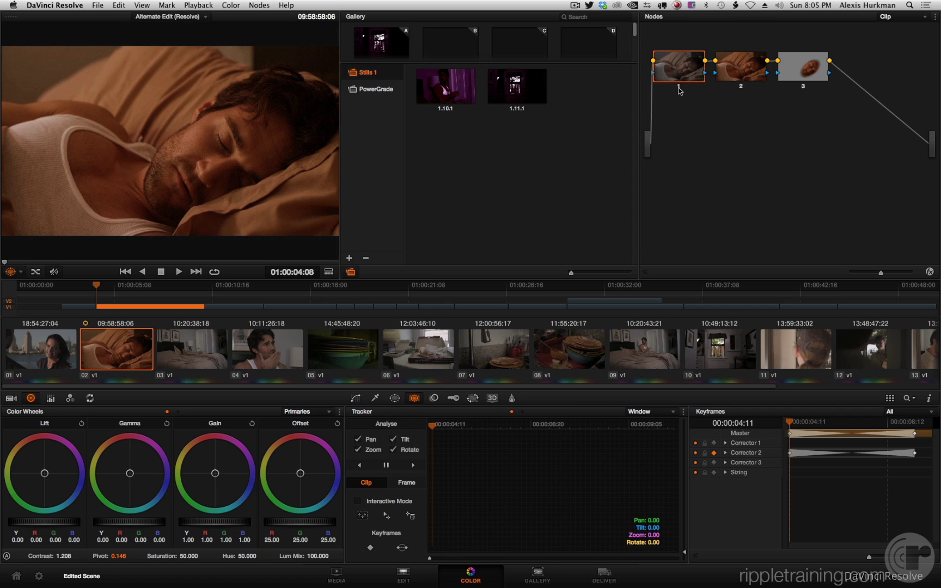
Re-enable node 2's warm correction and select node 3, checking its window later in the clip.
left_click(741, 86)
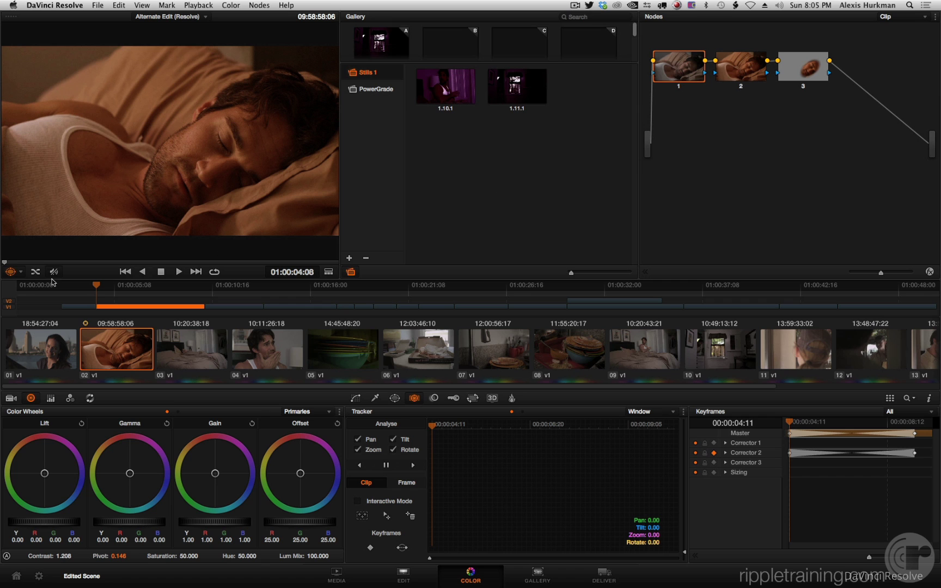
mouse_move(50, 262)
left_mouse_down()
mouse_move(274, 254)
mouse_move(59, 254)
left_mouse_up()
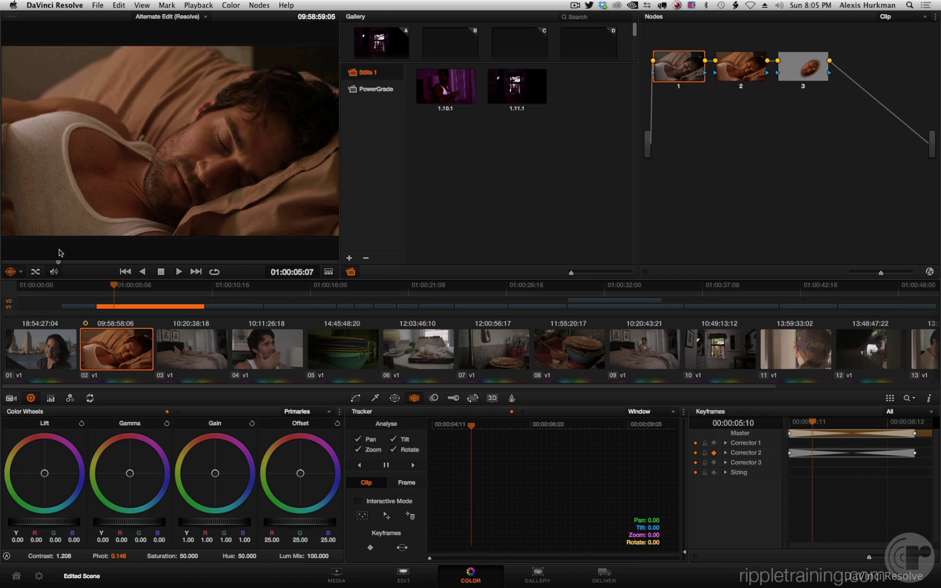
left_click(793, 67)
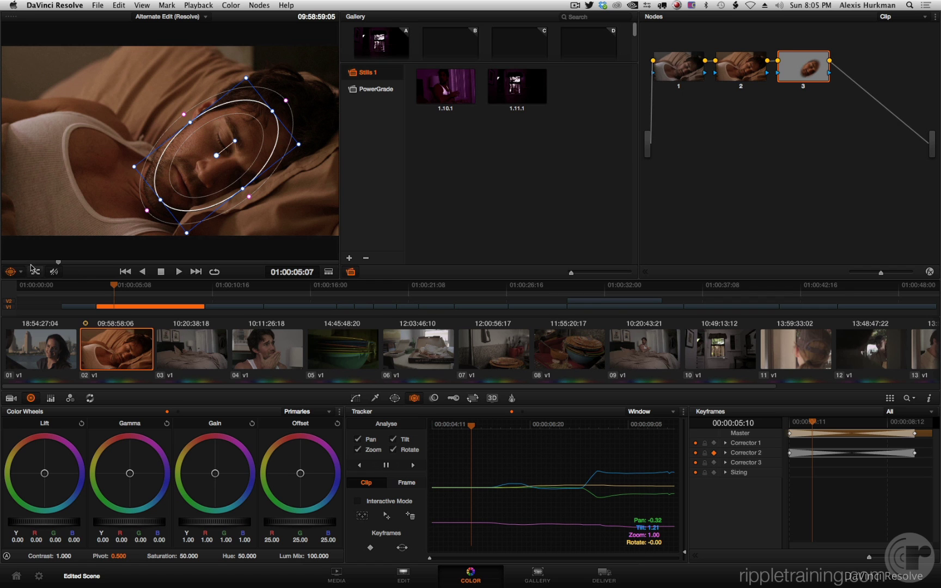
left_click_drag(50, 267, 124, 262)
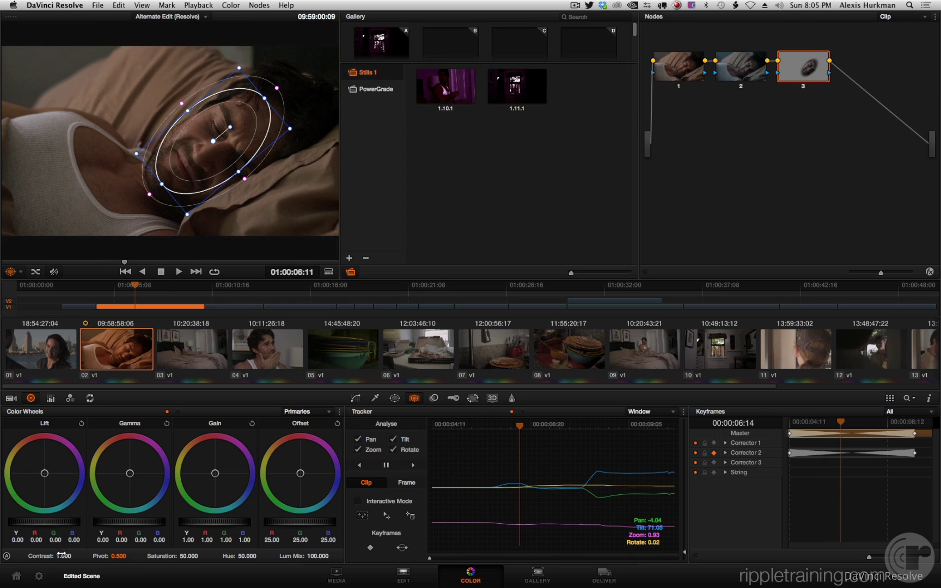
Raise node 3's contrast to 1.236 with pivot 0.196, then play back the result.
left_click_drag(72, 556, 73, 554)
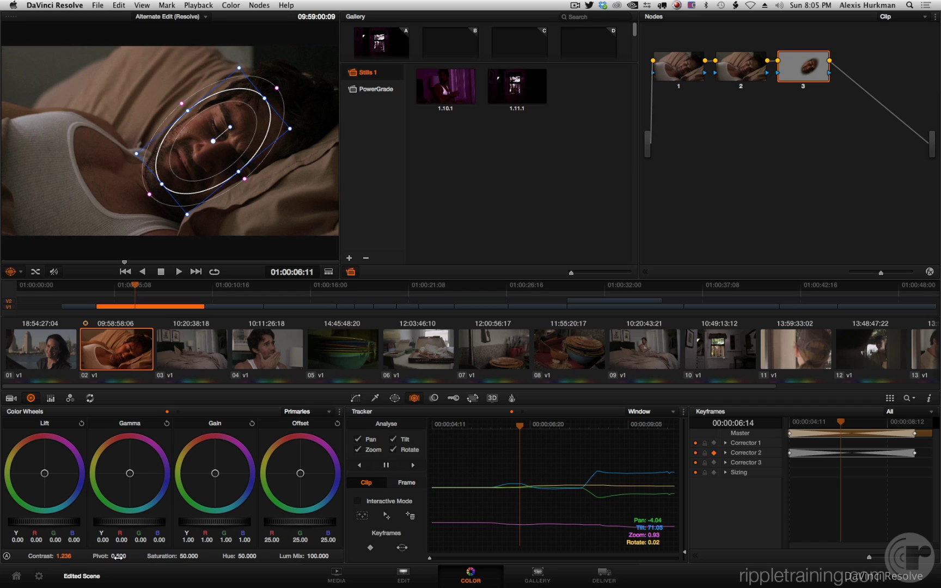
mouse_move(120, 556)
left_mouse_down()
mouse_move(128, 556)
mouse_move(120, 556)
left_mouse_up()
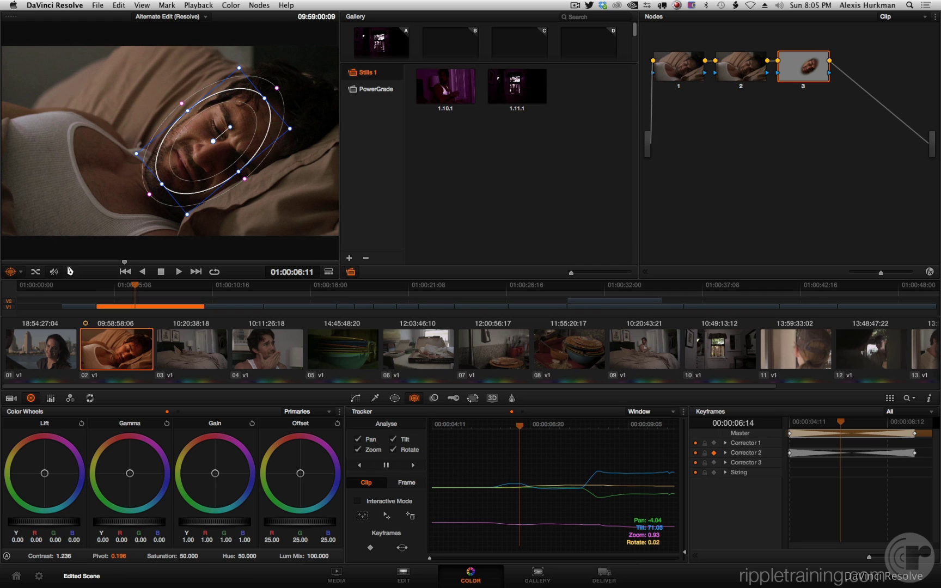
key("space")
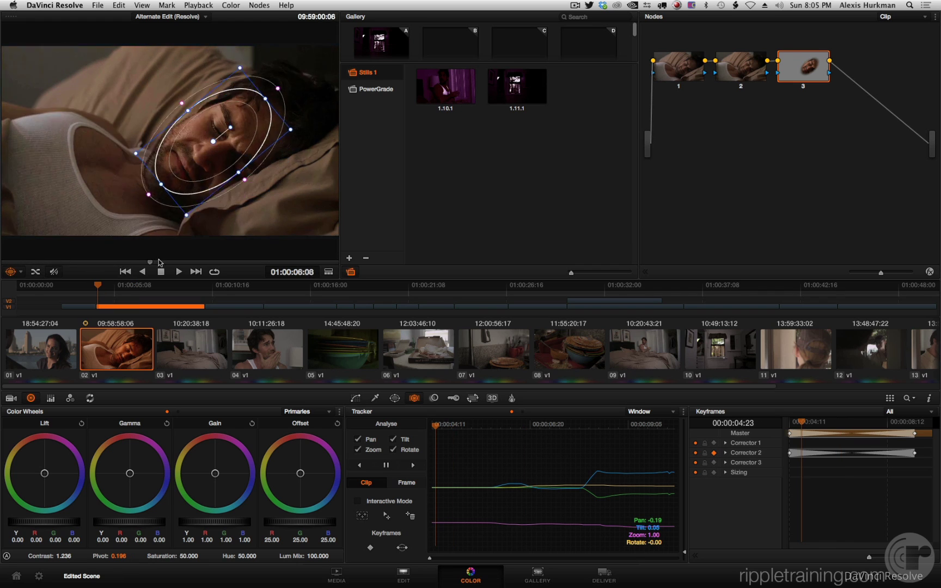
left_click_drag(302, 262, 2, 251)
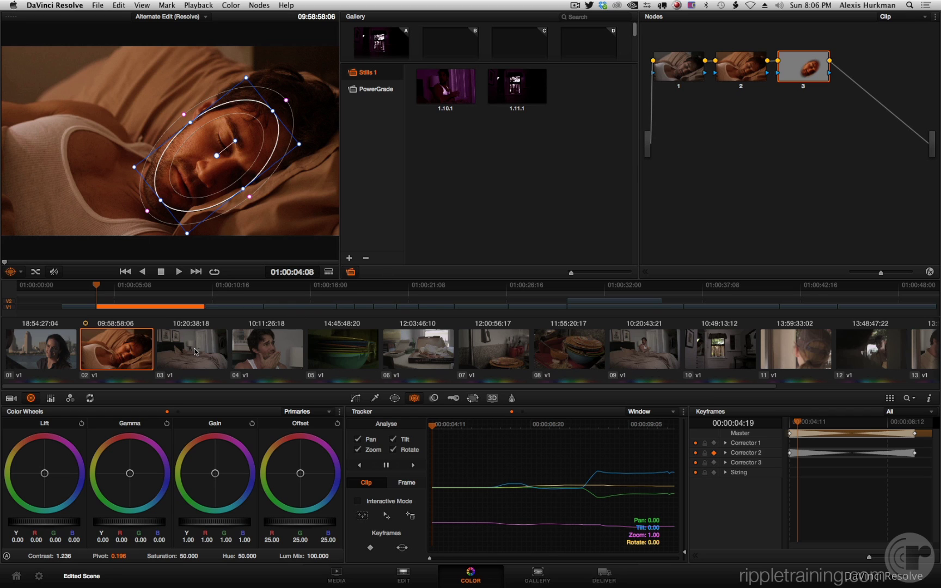
Apply Grade From Two Clips Prior to clip 04, bringing over three nodes and the oval window.
left_click(277, 342)
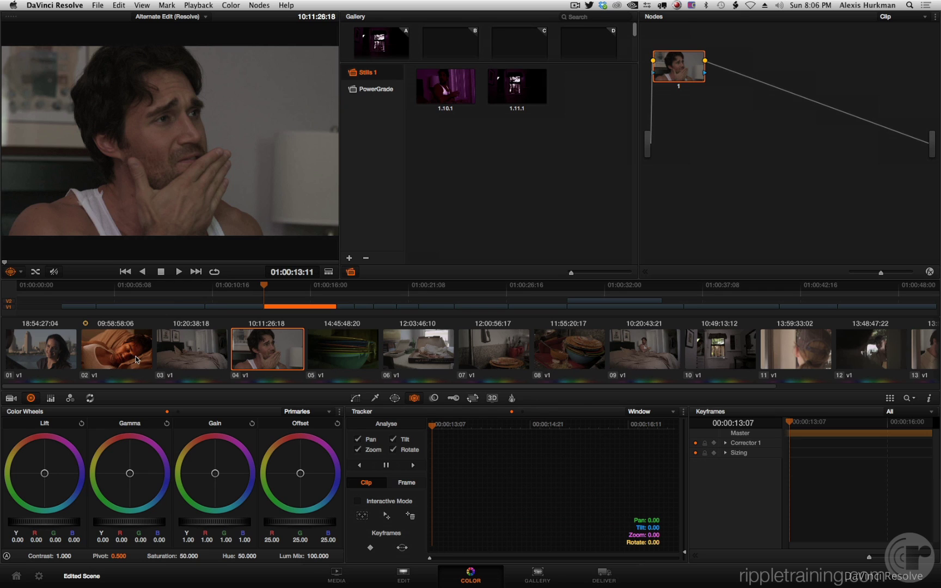
left_click(229, 5)
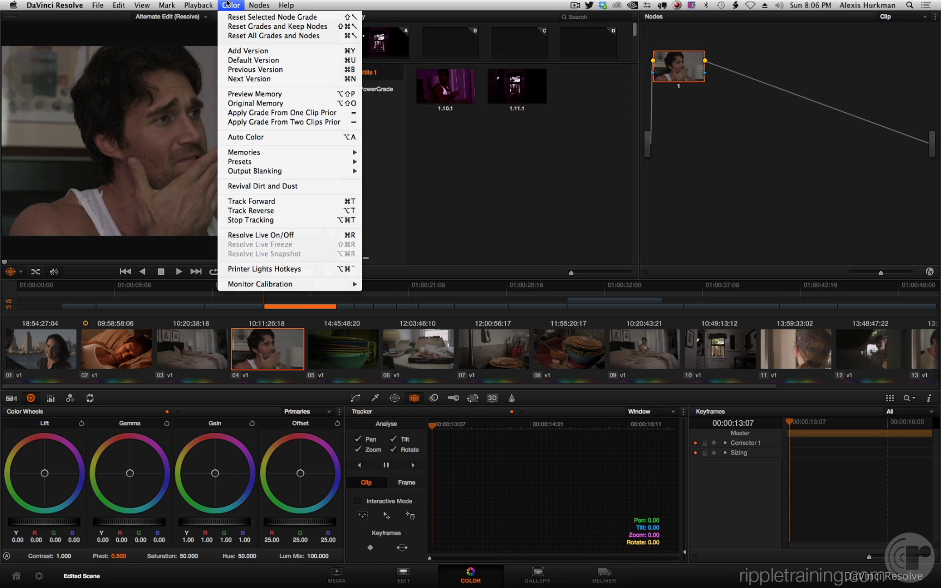
left_click(327, 123)
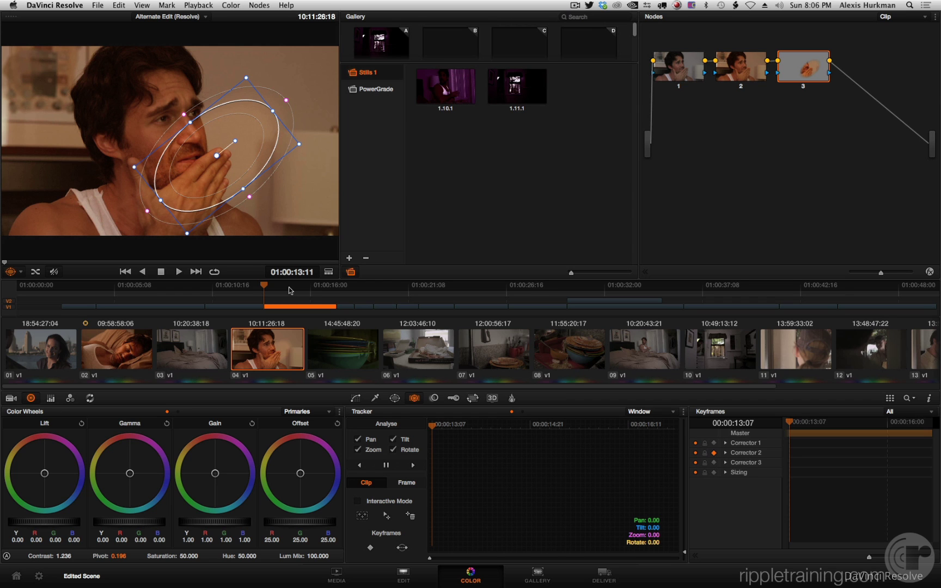
mouse_move(80, 264)
left_mouse_down()
mouse_move(287, 264)
mouse_move(1, 243)
mouse_move(172, 252)
mouse_move(69, 248)
left_mouse_up()
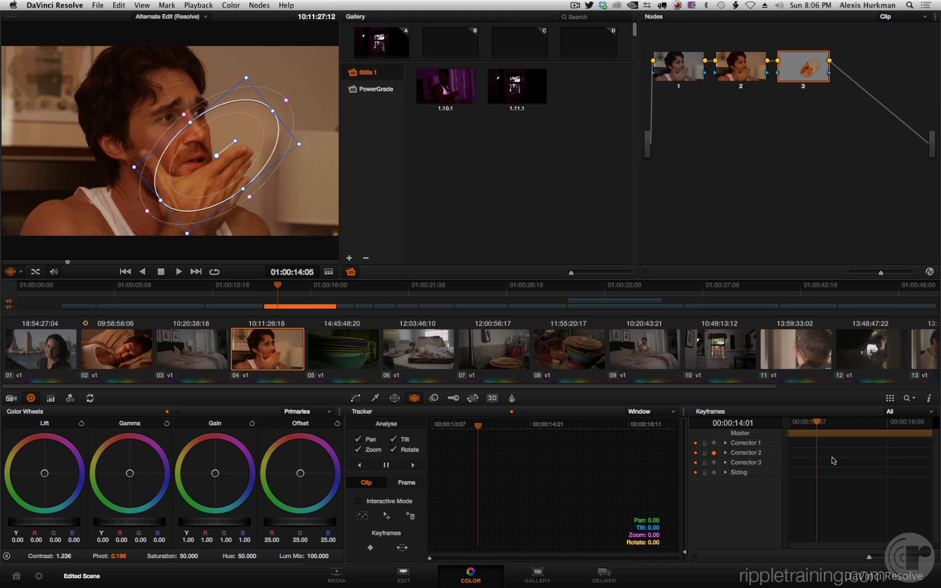
Compare clip 04 with clip 02, then track the face window forward through clip 04.
left_click(121, 367)
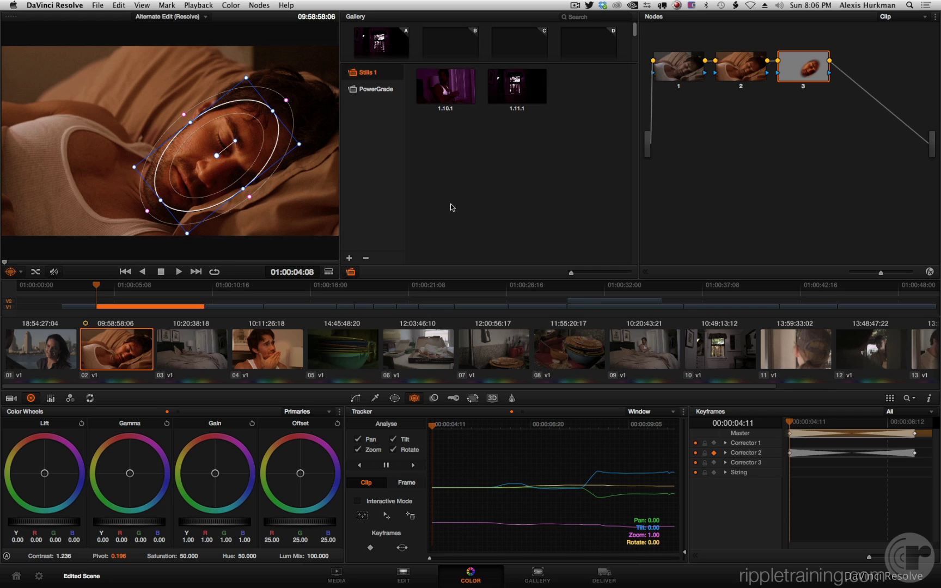
left_click(275, 353)
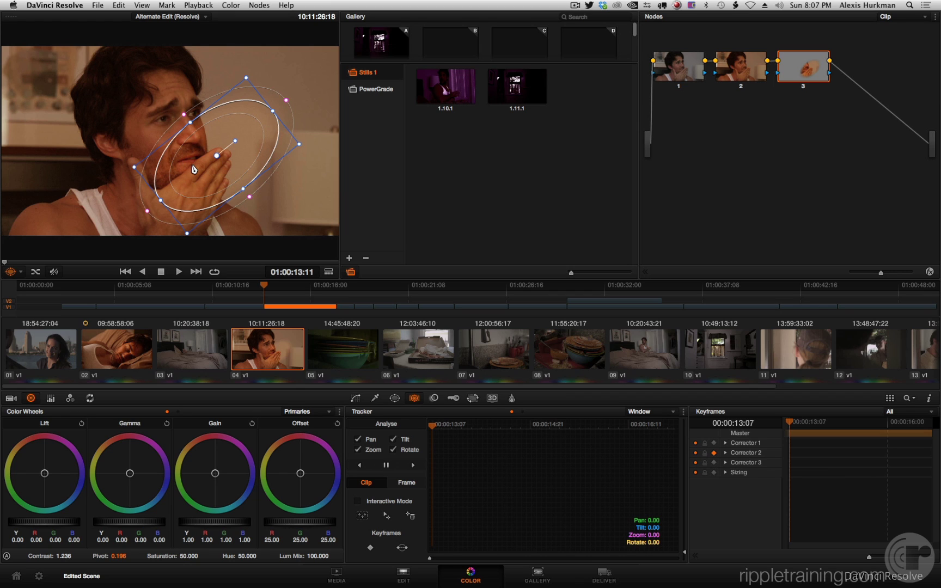
left_click(132, 345)
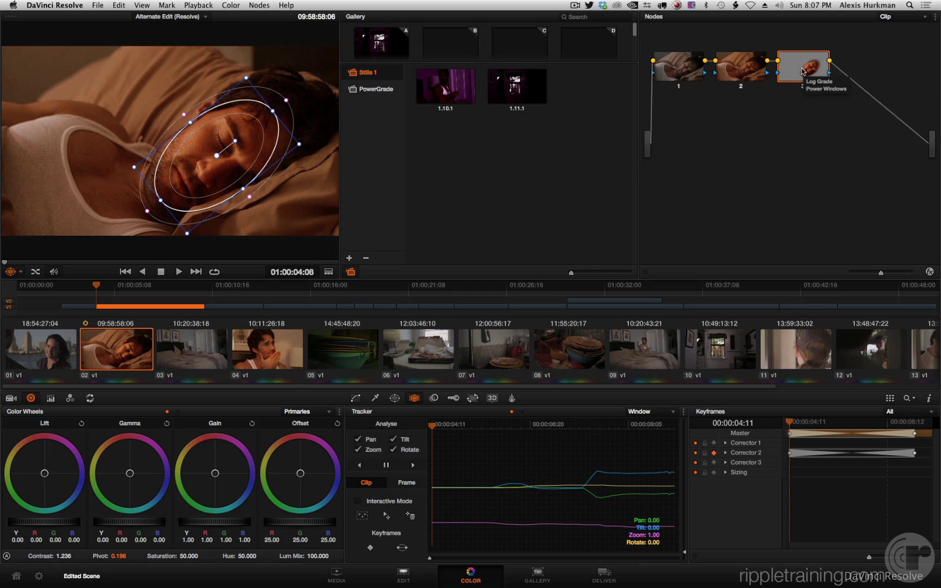
left_click(278, 349)
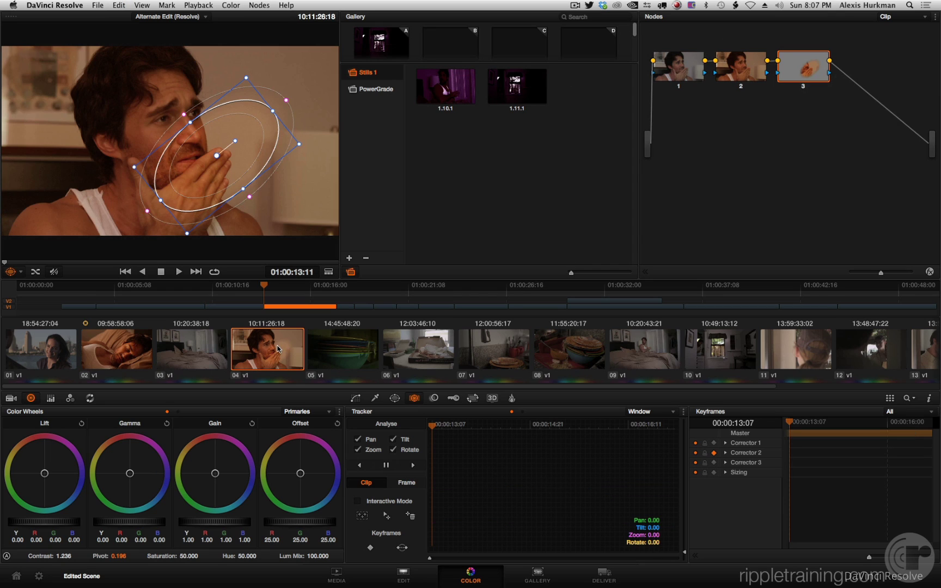
left_click(814, 71)
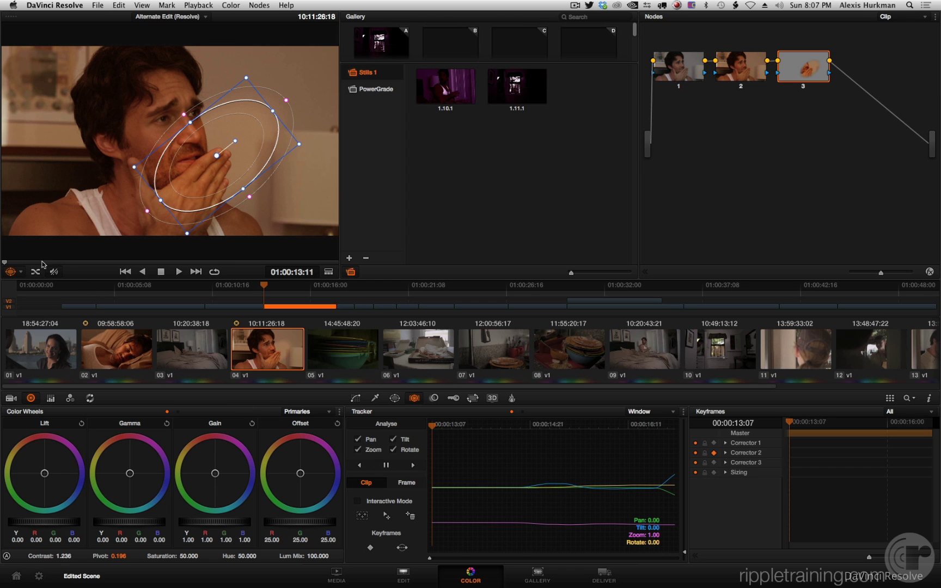
mouse_move(44, 262)
left_mouse_down()
mouse_move(266, 258)
mouse_move(5, 264)
left_mouse_up()
Compare node 2's correction on clip 02 and clip 04 (gamma 0.07/-0.01/-0.08).
left_click(107, 349)
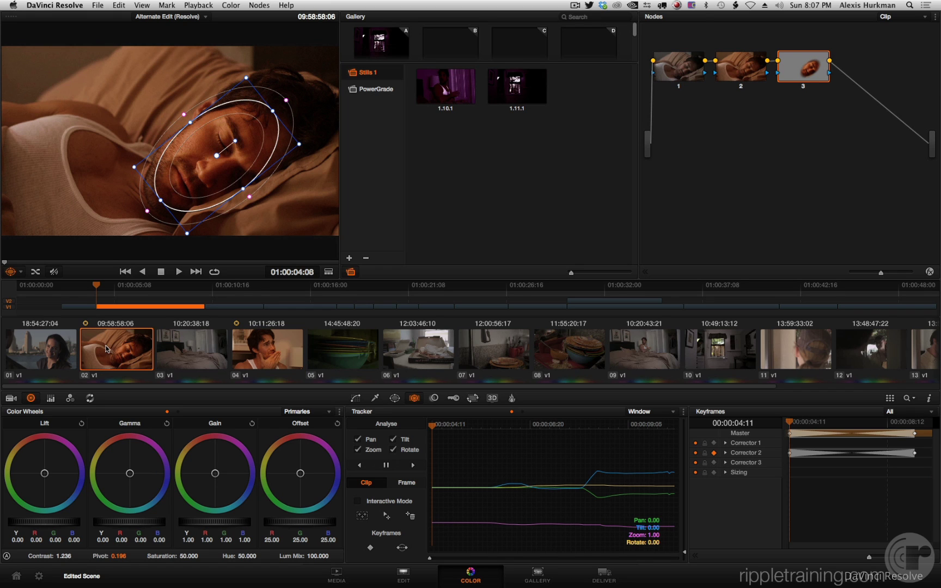
left_click(733, 69)
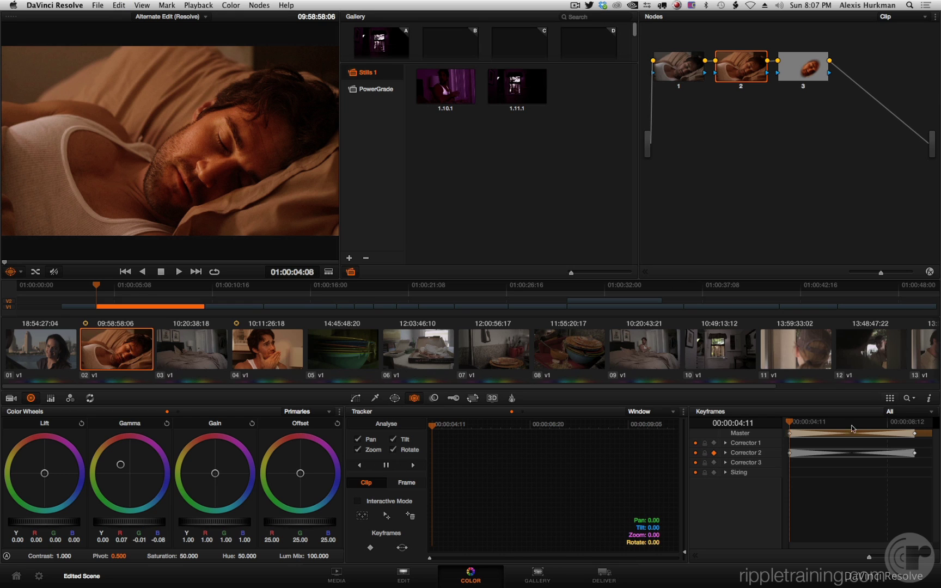
left_click(240, 345)
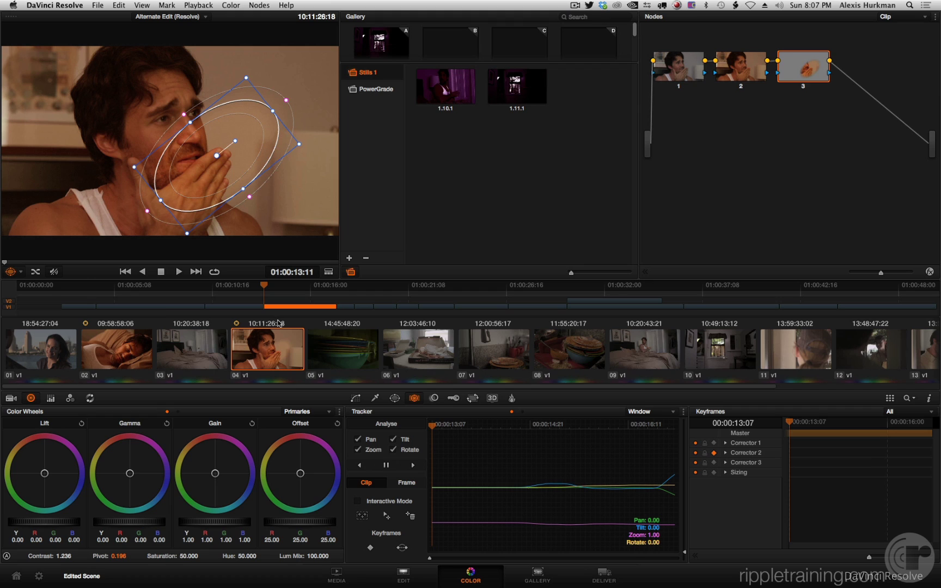
left_click(752, 62)
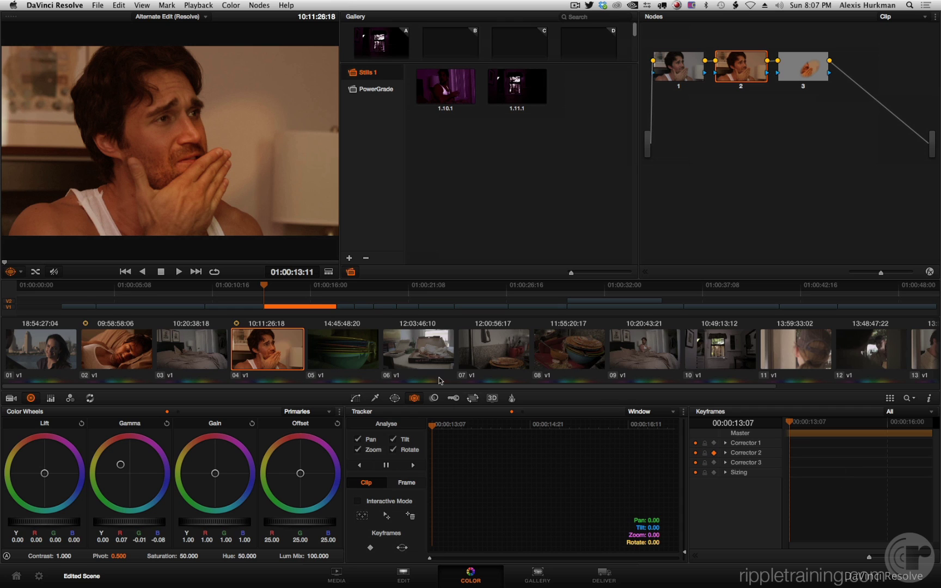
Middle-click clip 04 to copy its three-node grade and oval window onto clip 06.
left_click(420, 358)
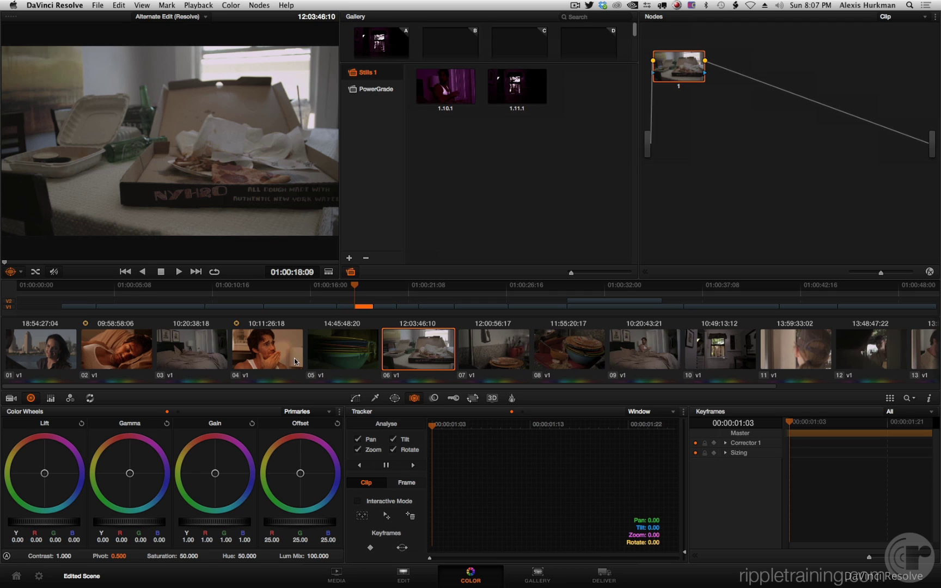
middle_click(258, 352)
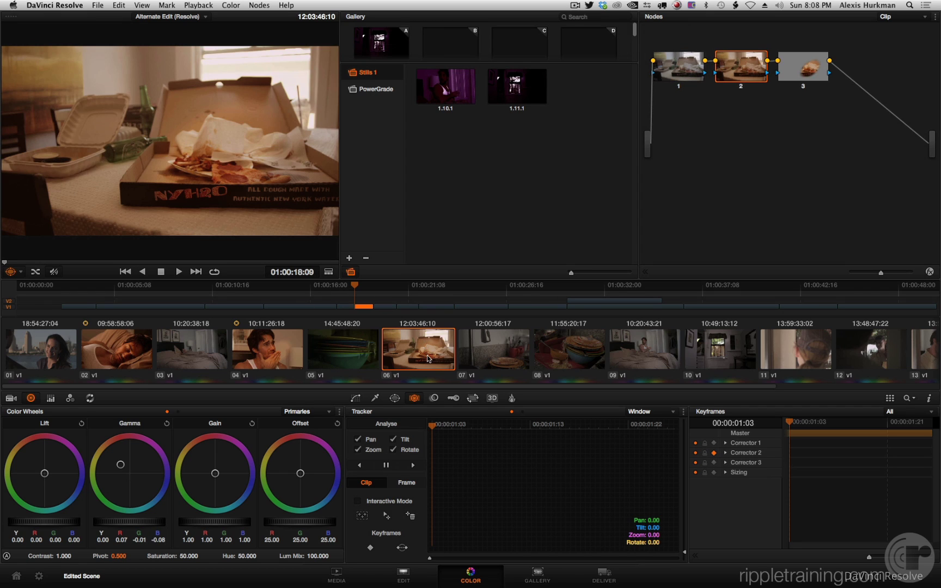
left_click(785, 72)
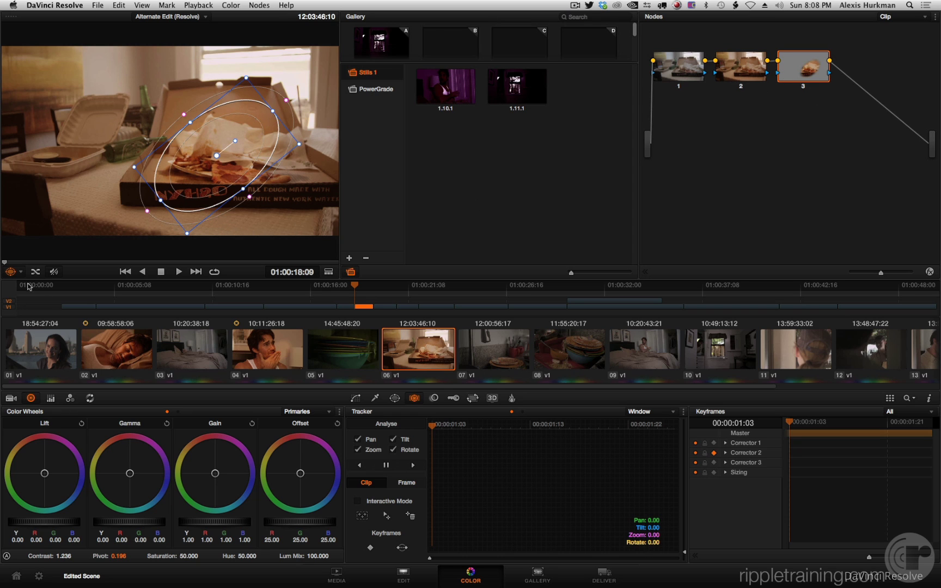
left_click_drag(34, 262, 87, 261)
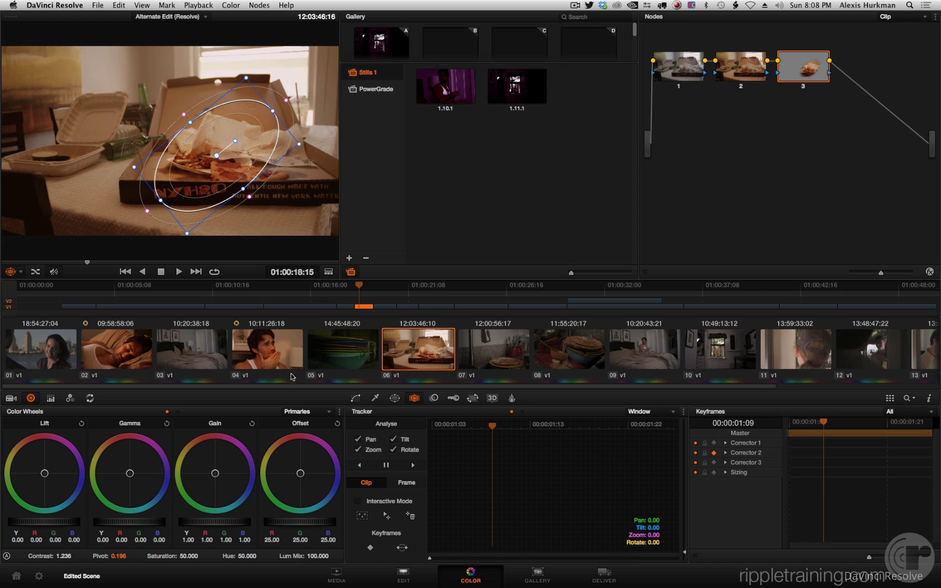
Add Version 2 to clip 02 using Color > Add Version.
left_click(112, 346)
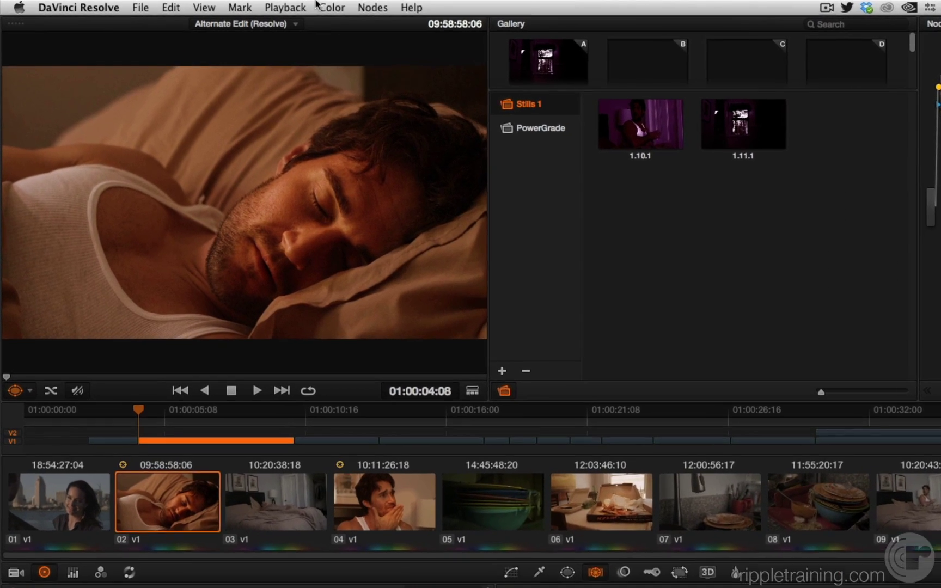
left_click(221, 4)
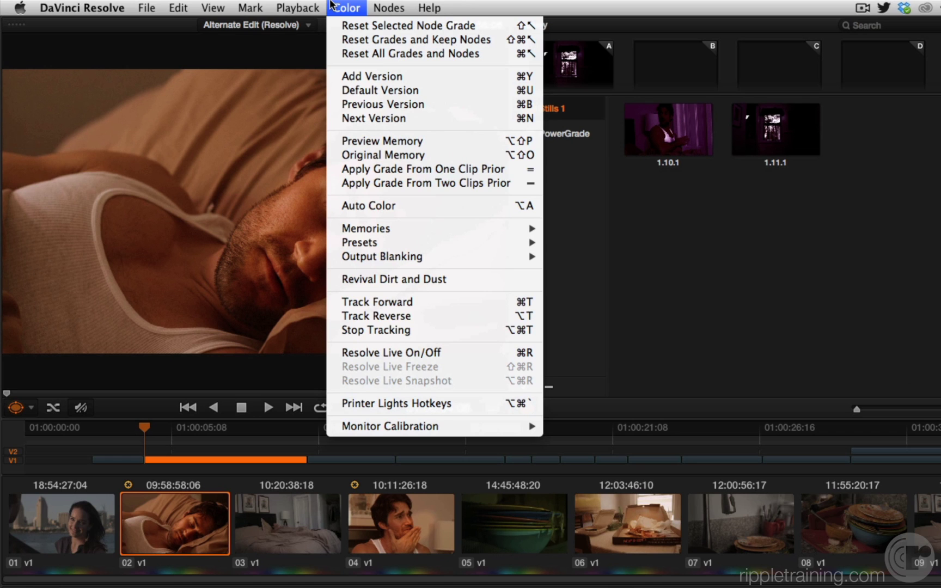
left_click(367, 77)
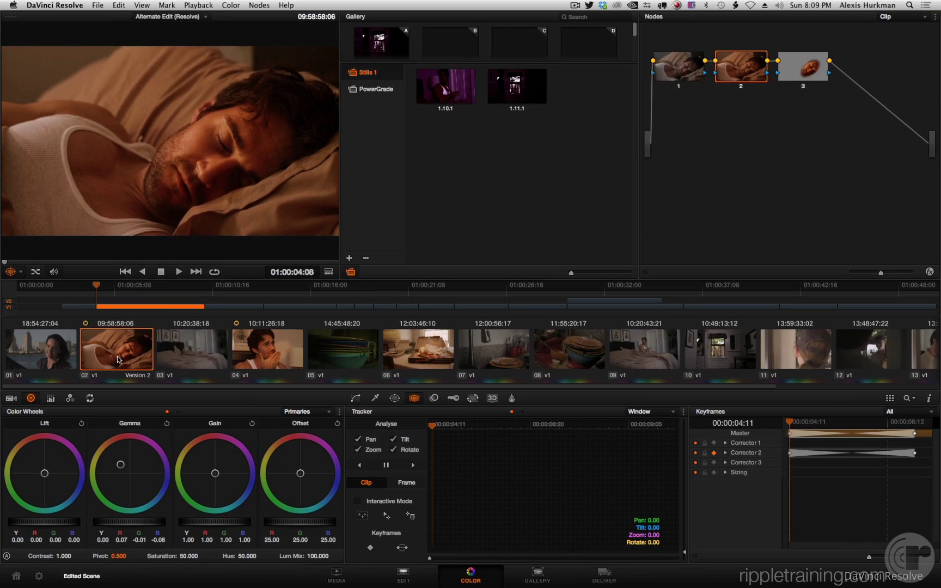
Create a new local version on clip 02 with 'Copy all marks', making Version 4 current.
right_click(117, 358)
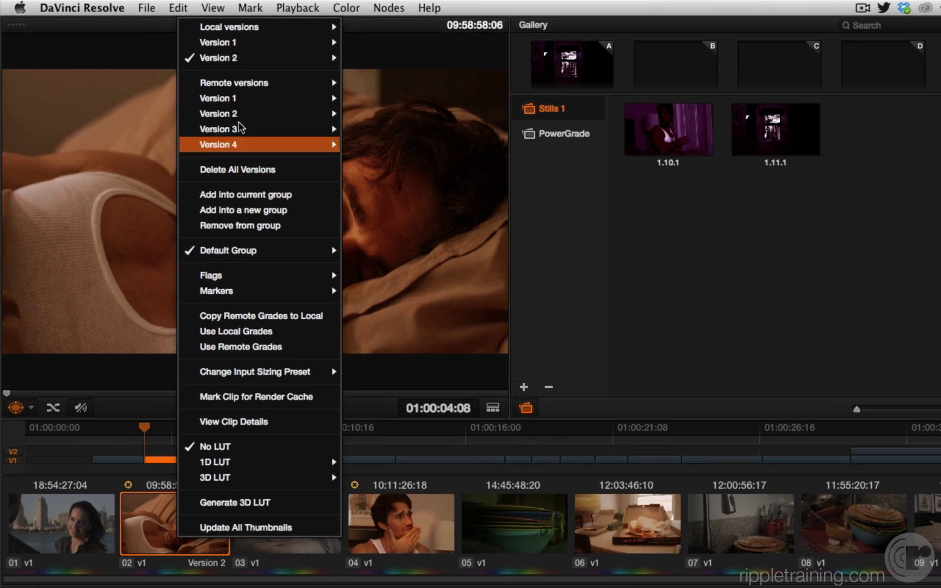
mouse_move(315, 25)
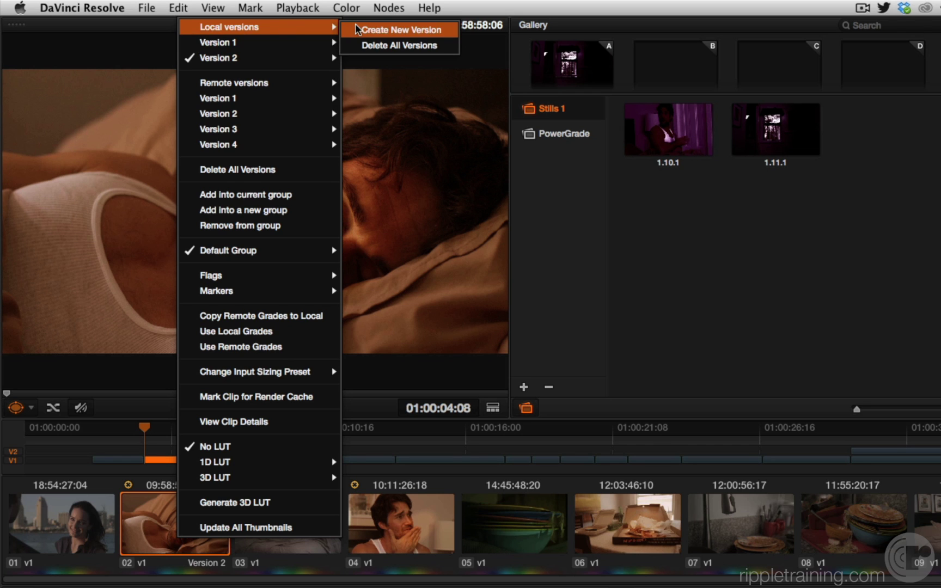
left_click(397, 29)
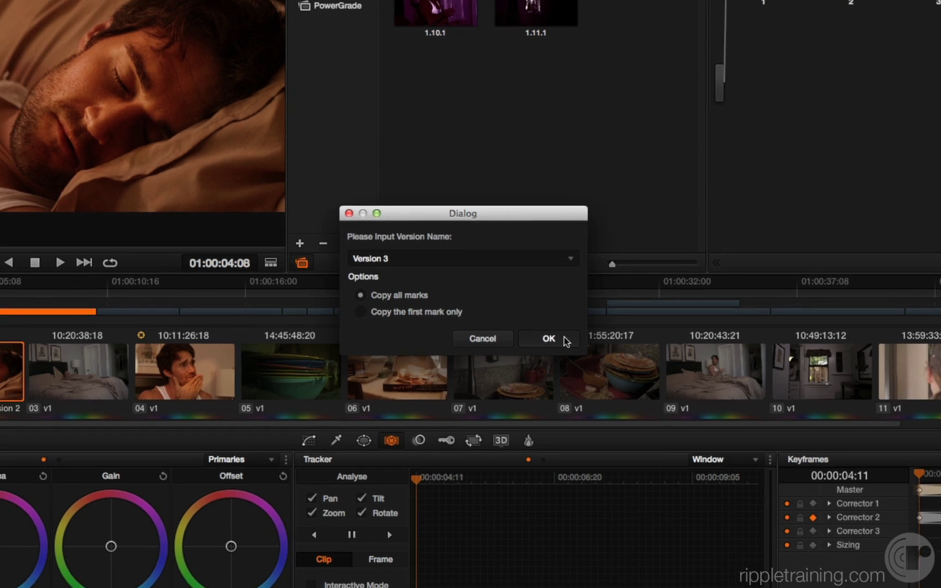
left_click(564, 340)
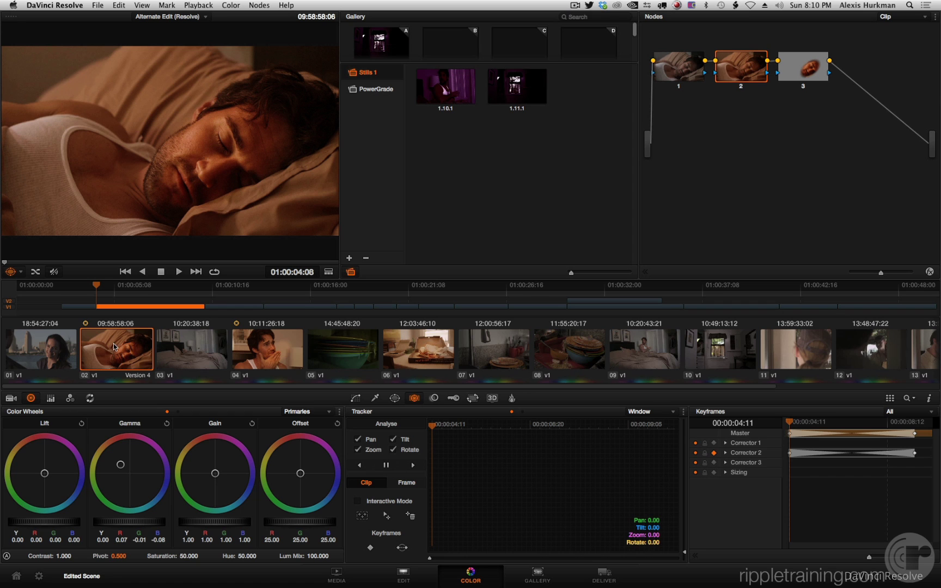
Set sizing zoom to 2.150, pan -409 and tilt 199, then scrub clip 02 to review.
left_click(476, 398)
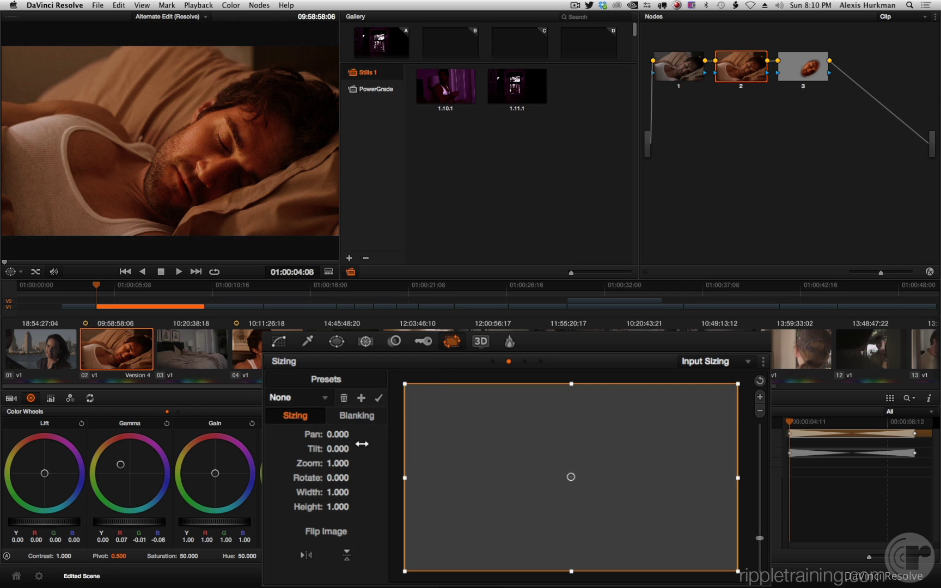
left_click_drag(338, 463, 400, 462)
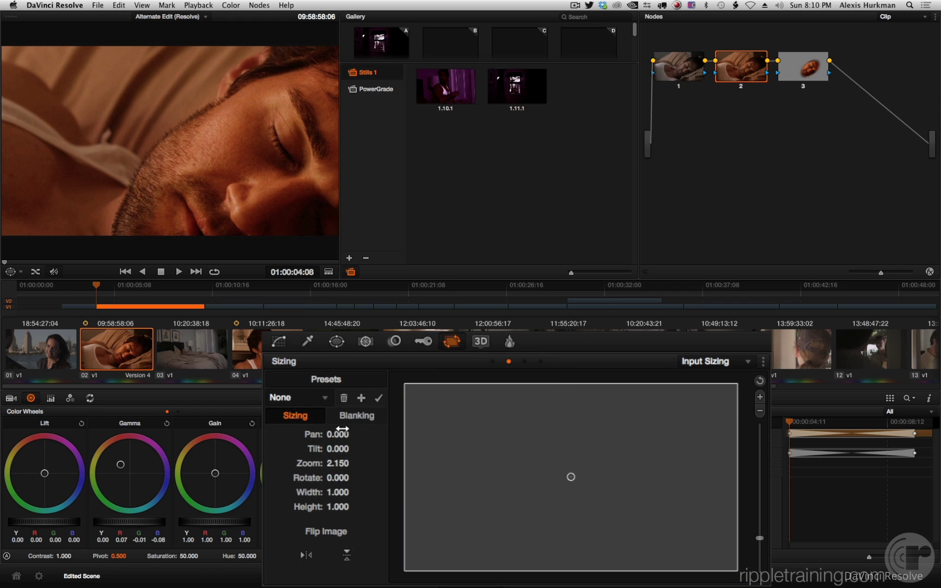
left_click_drag(340, 434, 381, 447)
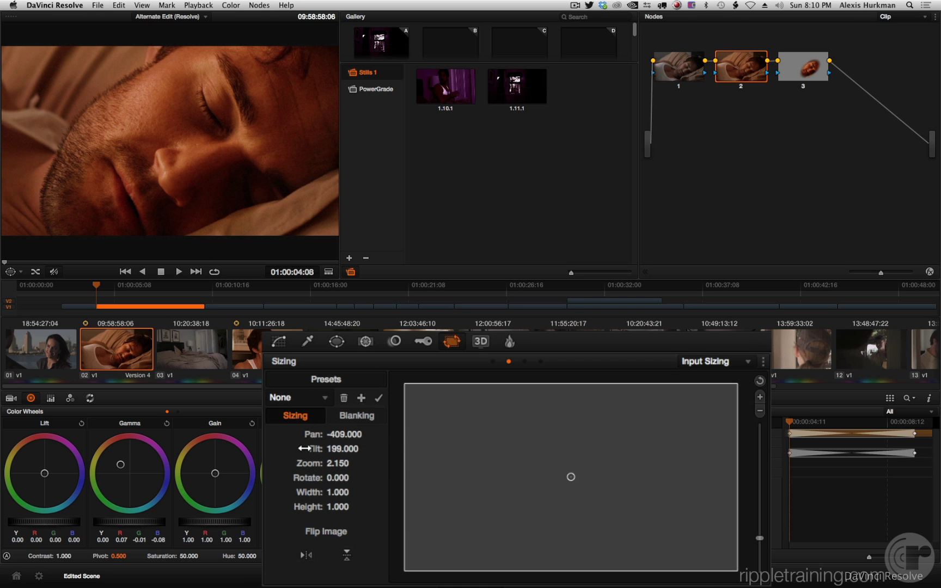
left_click(152, 298)
left_click_drag(152, 297, 110, 305)
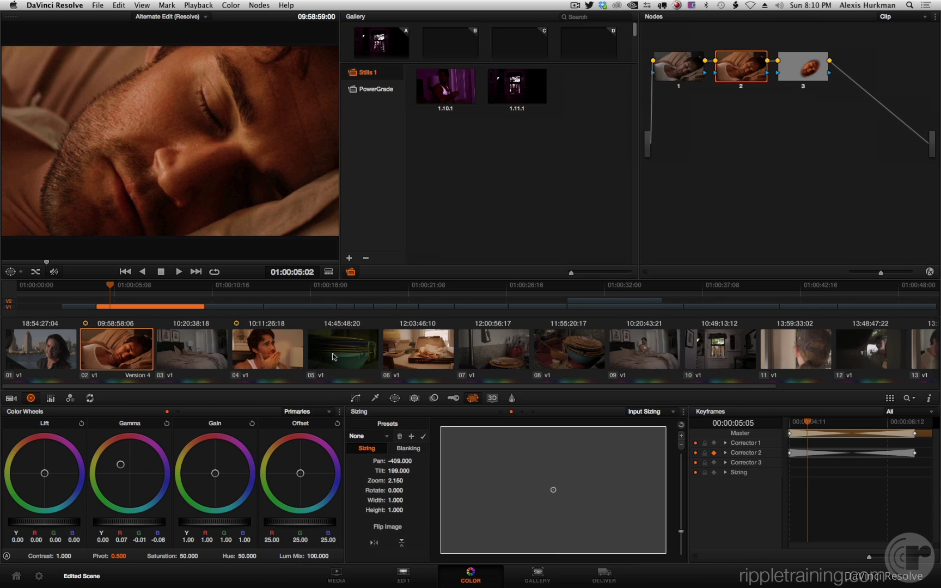
Copy clip 02's grade and 2.150 zoom push-in onto clip 04.
left_click(282, 358)
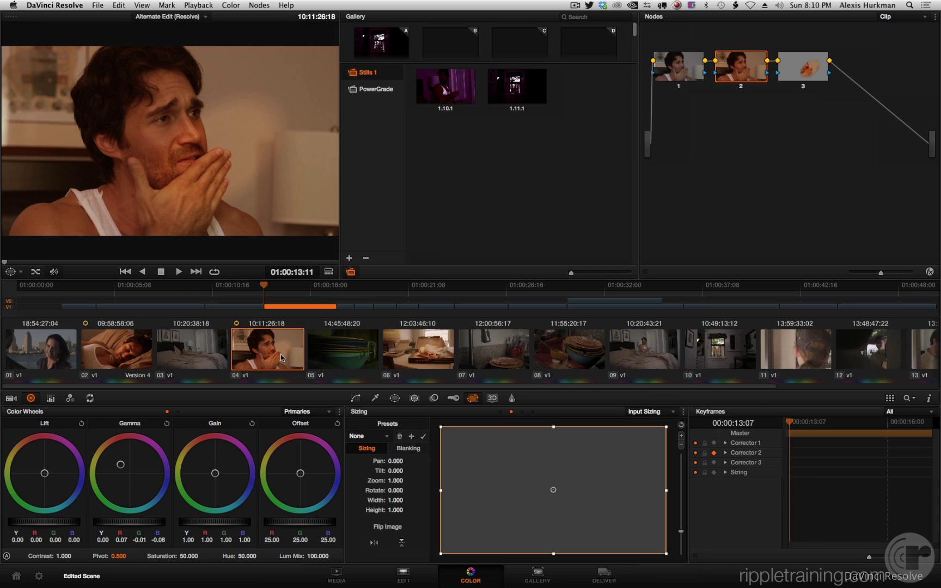
middle_click(120, 358)
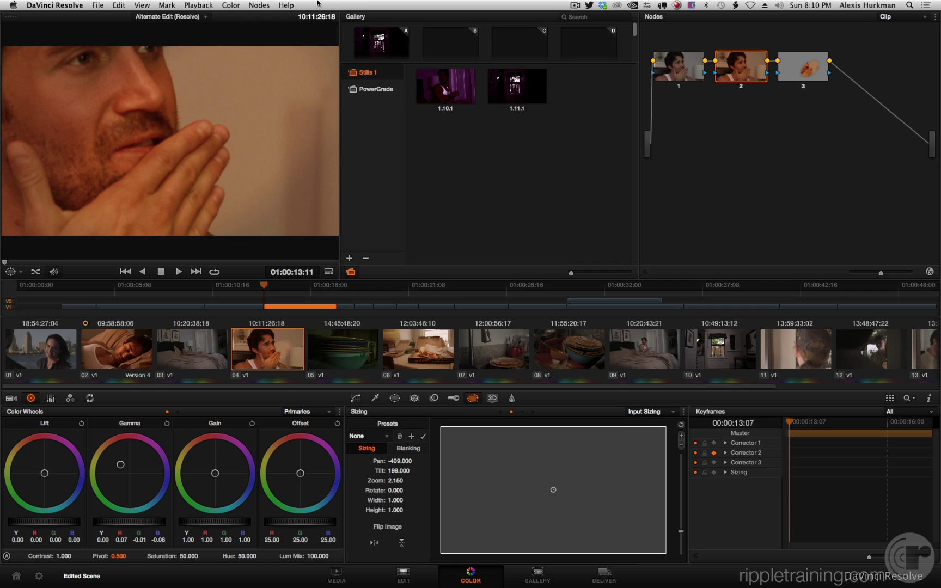
left_click(232, 5)
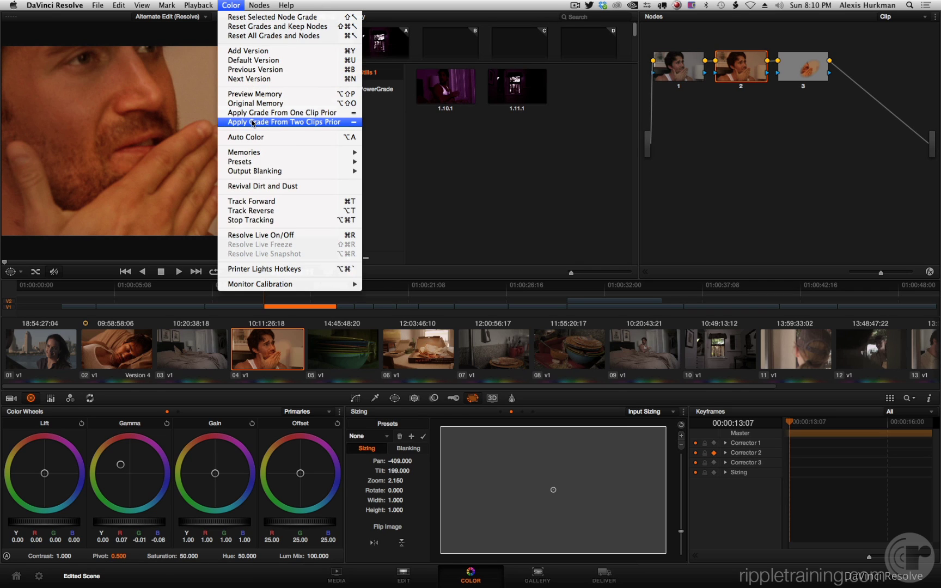
left_click(437, 130)
Grab a still of clip 02's grade and store it in memory slot B.
left_click(143, 358)
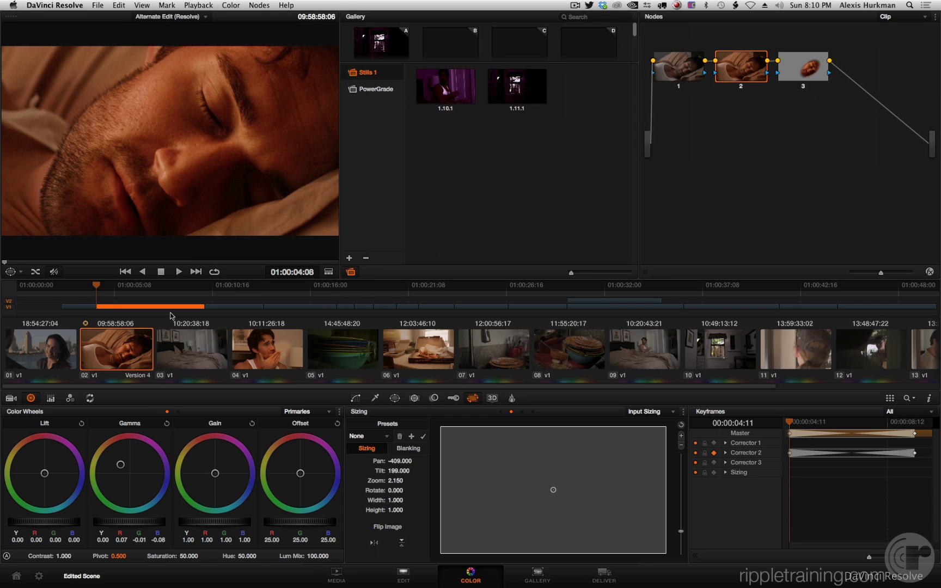
right_click(202, 152)
left_click(206, 153)
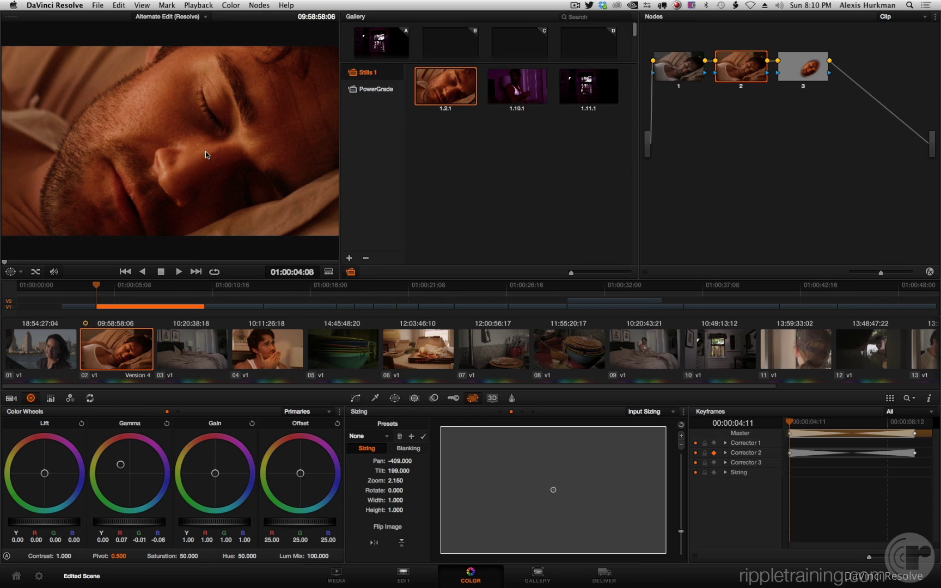
left_click_drag(441, 94, 450, 44)
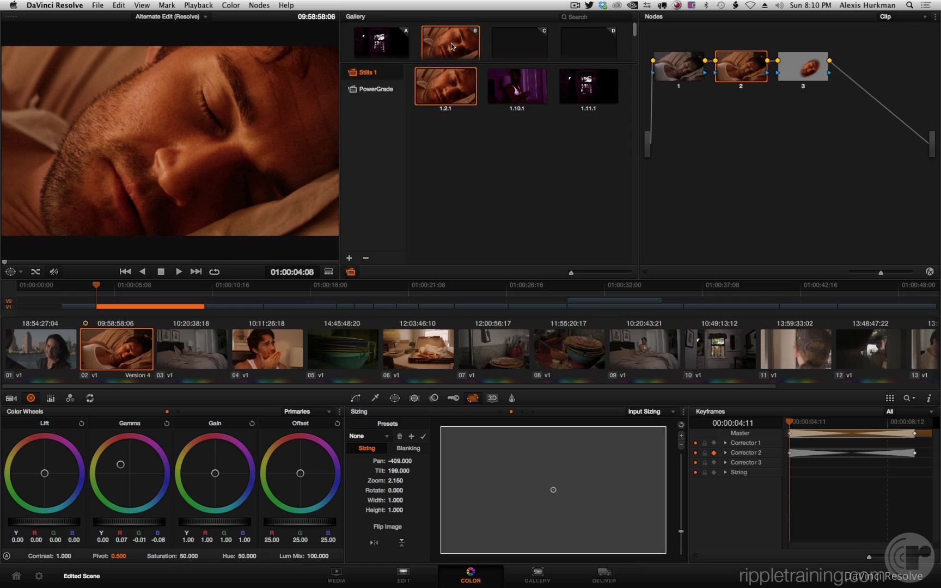
left_click(261, 347)
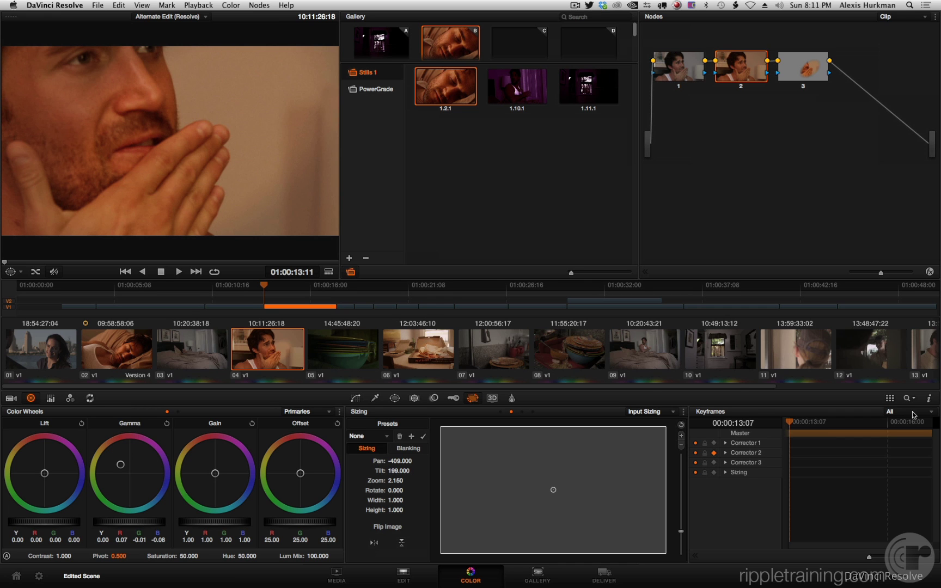
Set the keyframe timeline mode to Color and inspect nodes 1, 2 and 3.
left_click(913, 414)
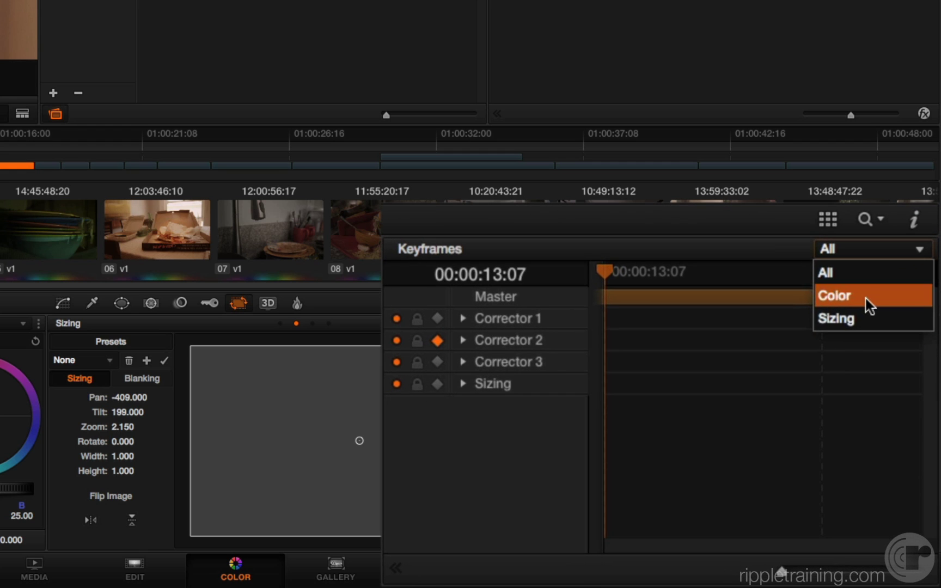
left_click(865, 298)
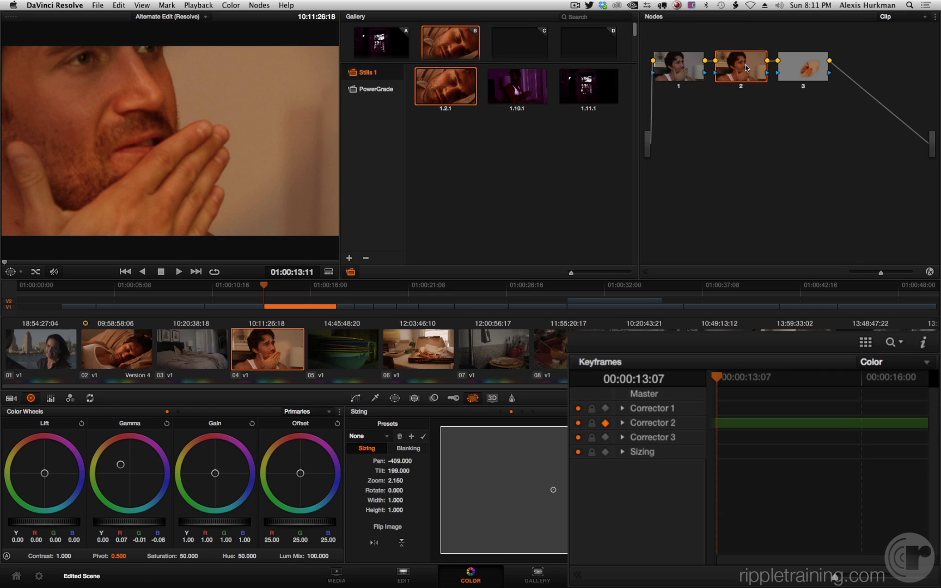
left_click(691, 65)
left_click(749, 76)
left_click(801, 70)
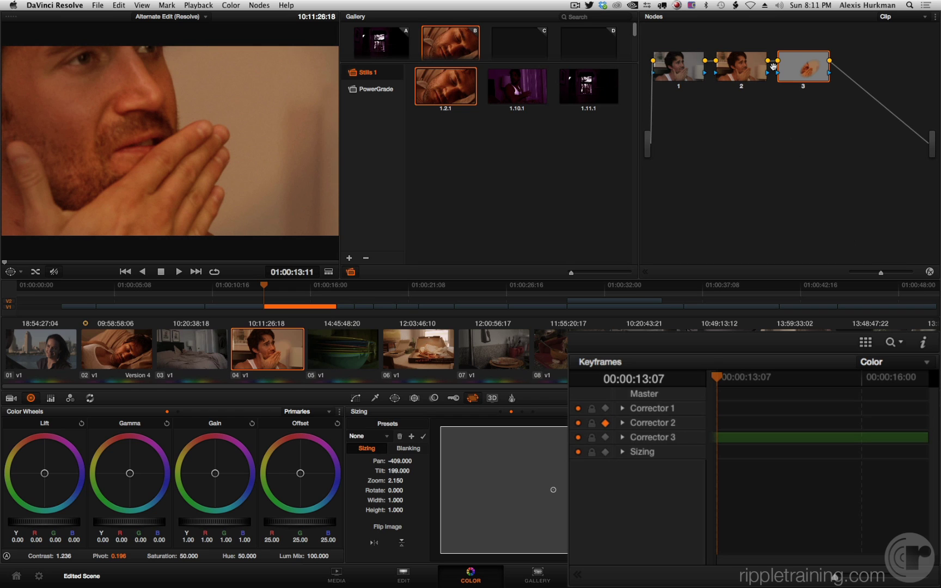
left_click(747, 68)
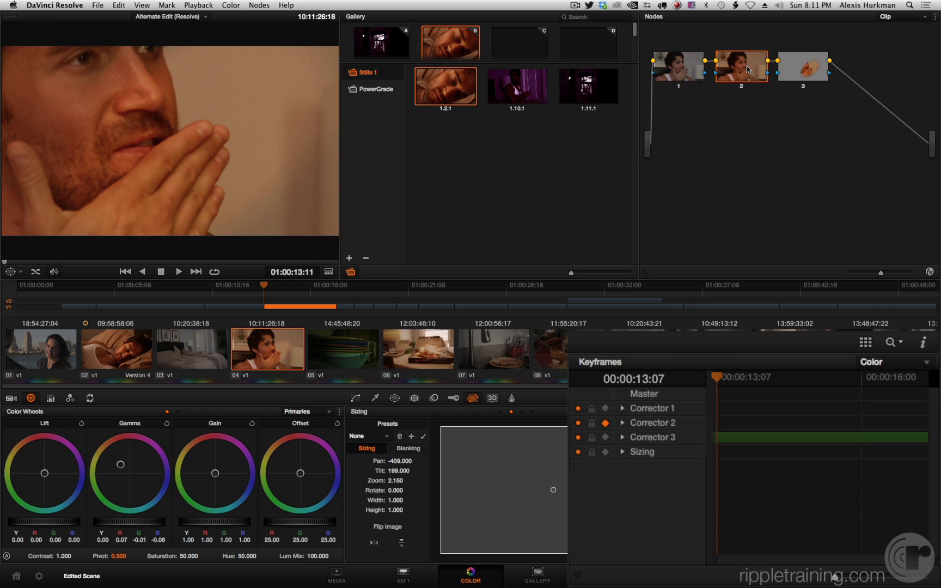
Switch the keyframe timeline mode to Sizing and look over the Keyframe Timeline Mode menu.
left_click(896, 366)
left_click(882, 407)
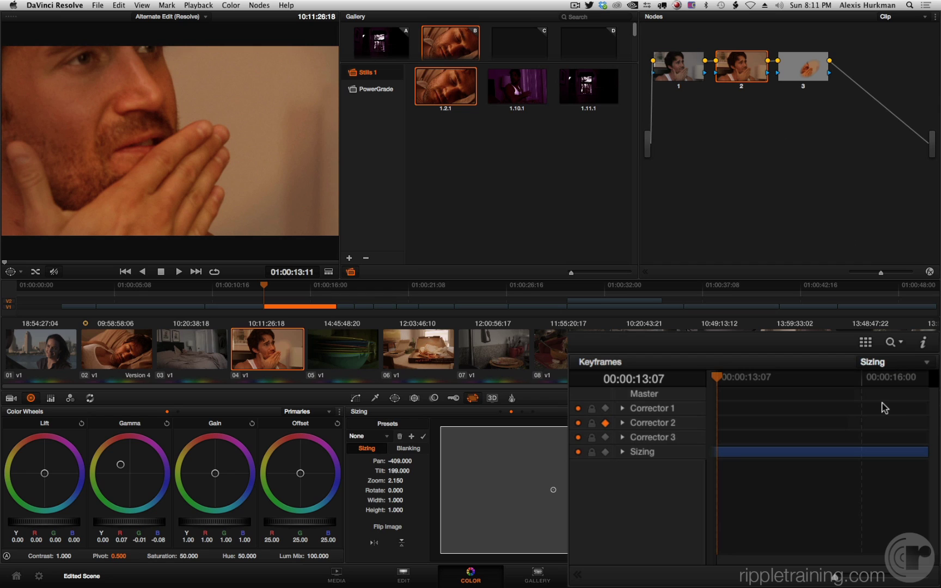
left_click(896, 364)
left_click(174, 4)
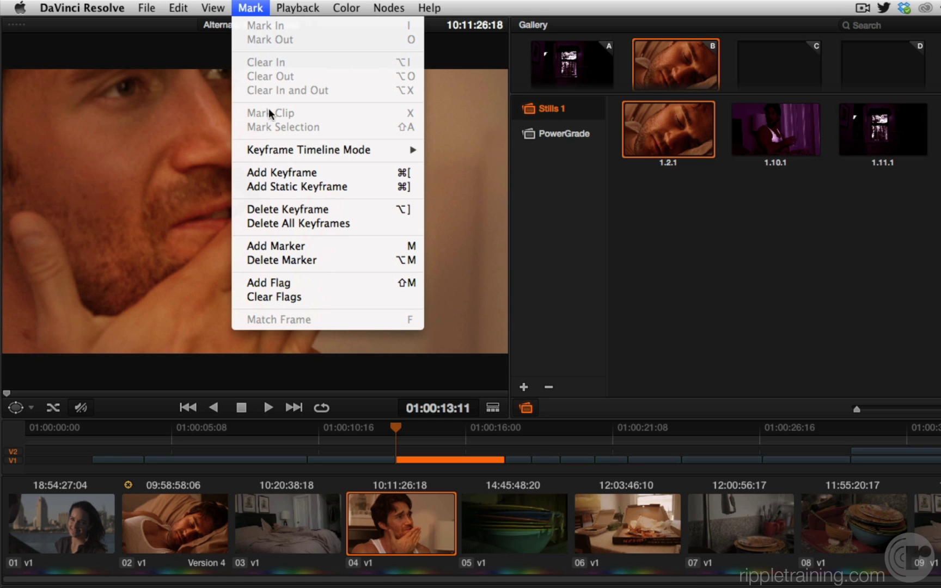
mouse_move(262, 152)
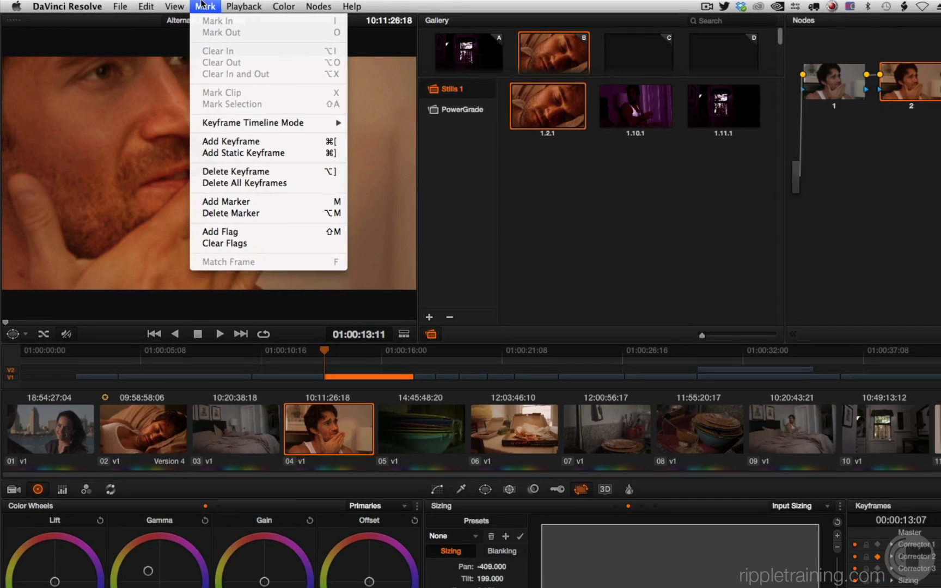
key("Escape")
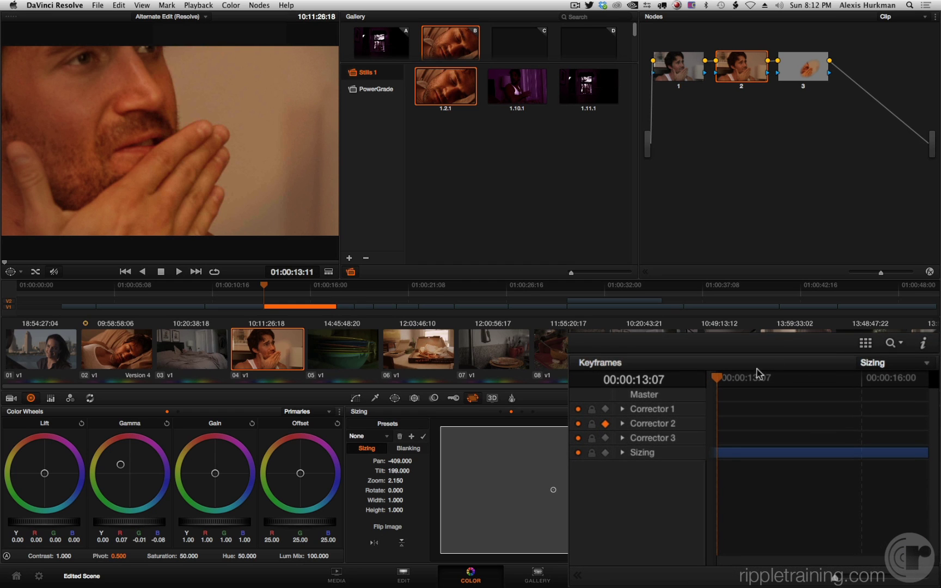
Copy clip 02's grade onto clip 07, then undo the copied sizing.
left_click(486, 351)
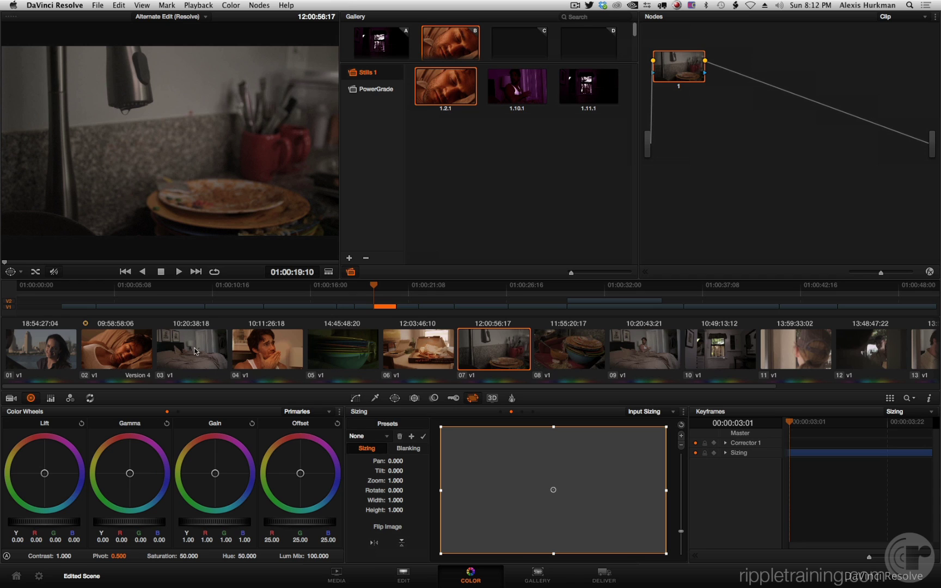
middle_click(129, 353)
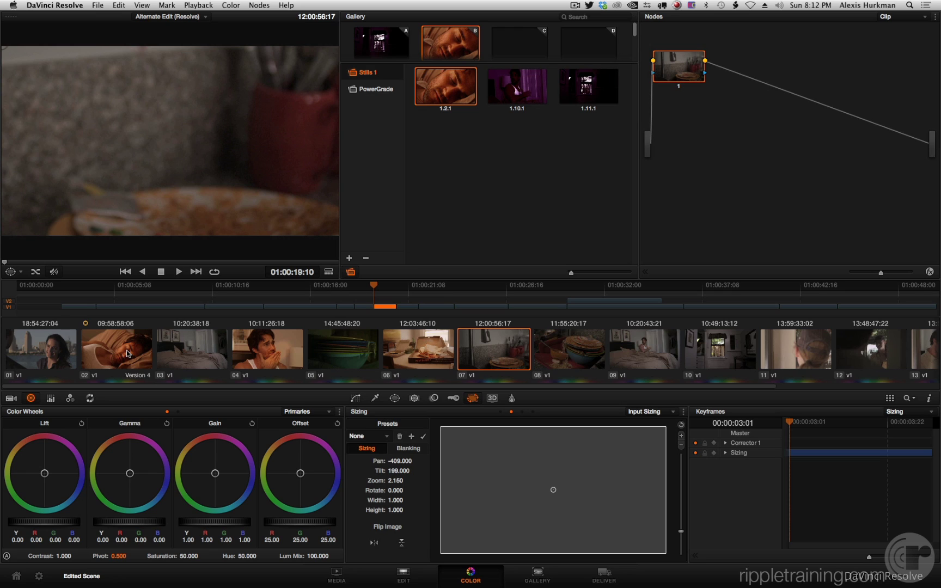
key("super+z")
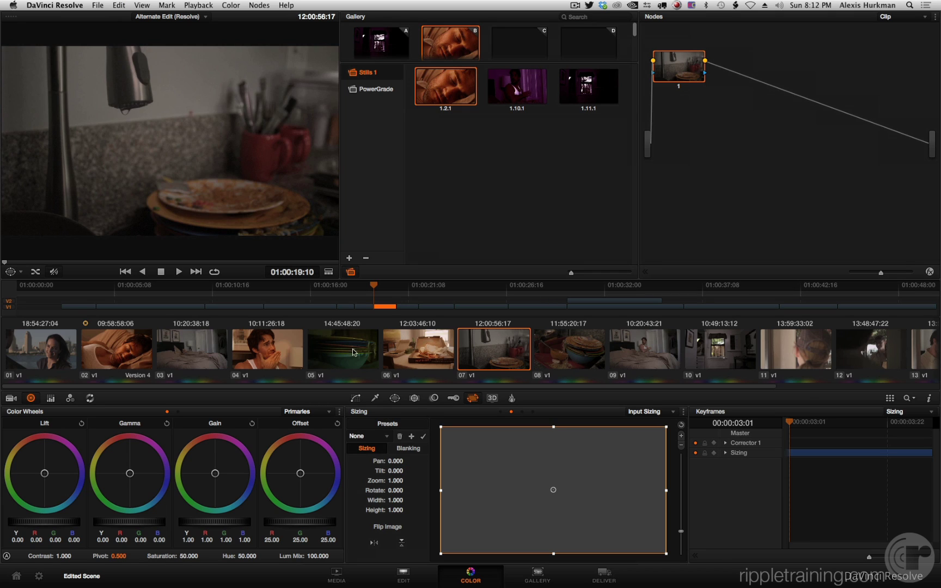
With keyframe mode set to Color, copy only clip 02's colour grade onto clip 07.
left_click(926, 414)
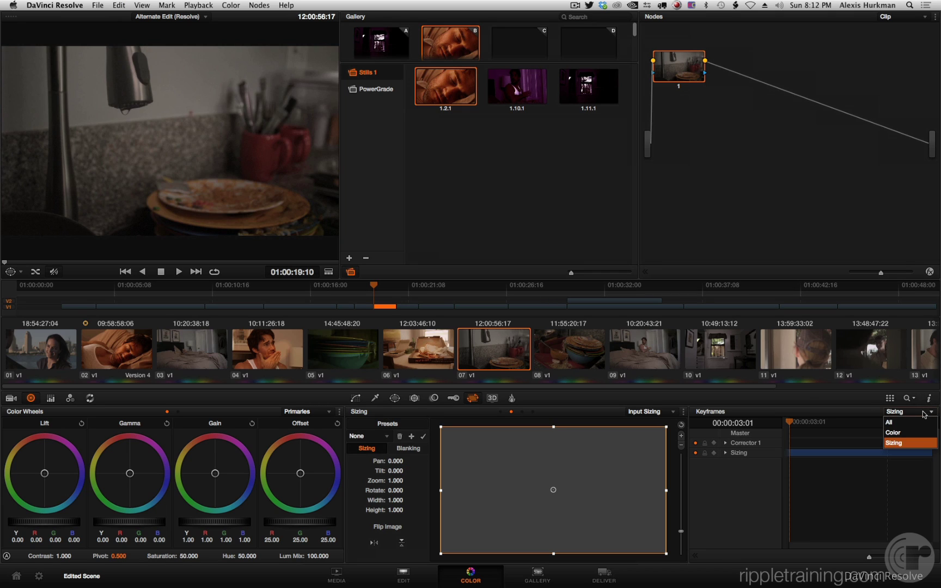
left_click(908, 438)
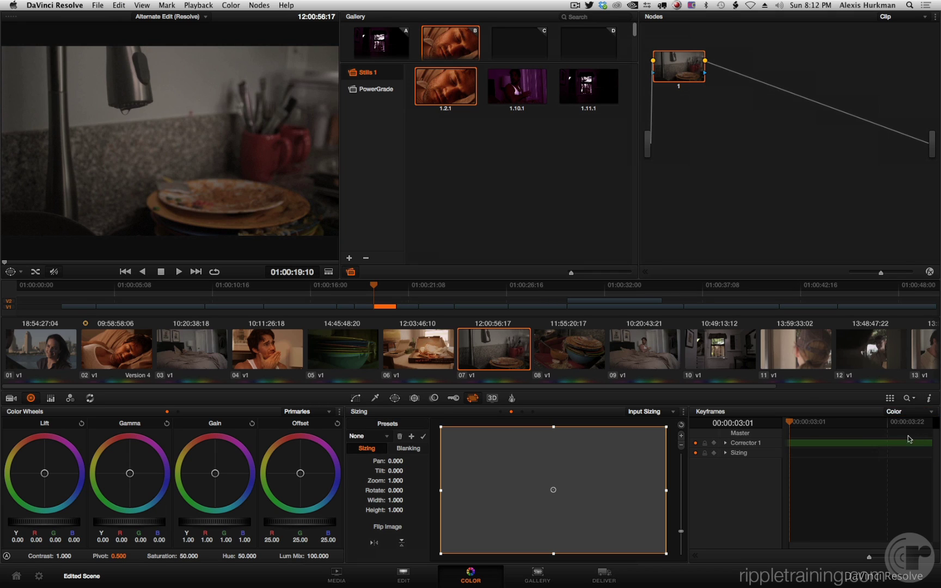
middle_click(122, 357)
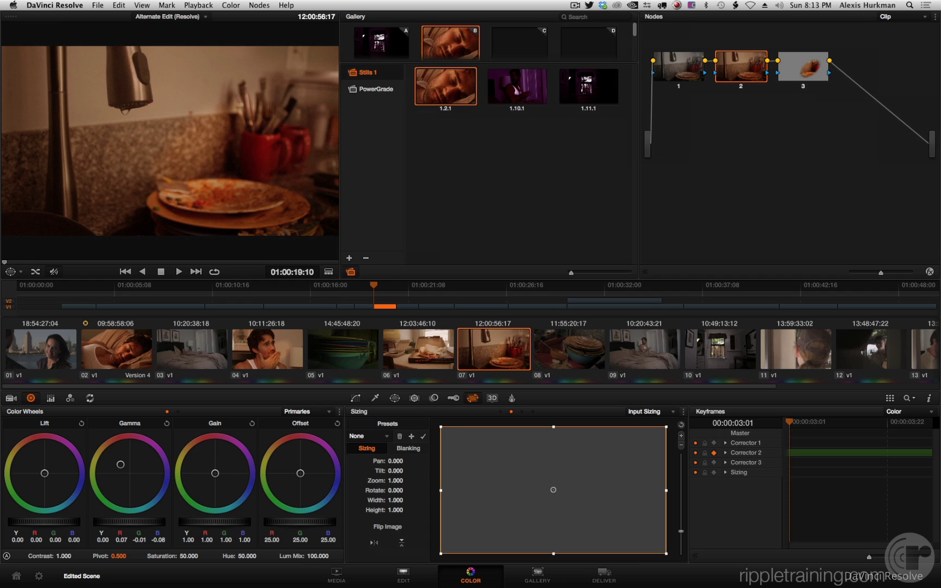
left_click(897, 412)
In All keyframe mode, copy clip 02's grade and push-in (zoom 2.150, pan -409, tilt 199) to clip 07.
left_click(895, 422)
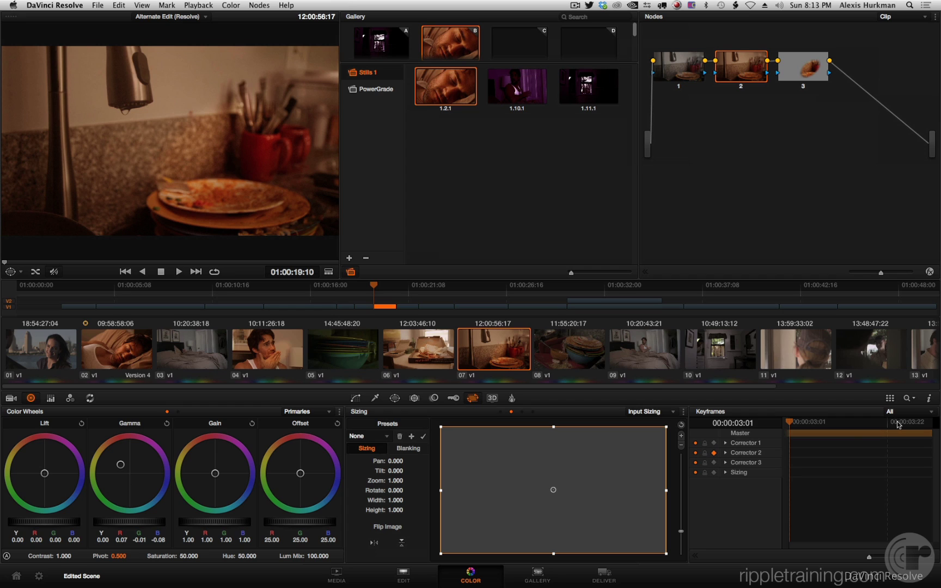
middle_click(121, 351)
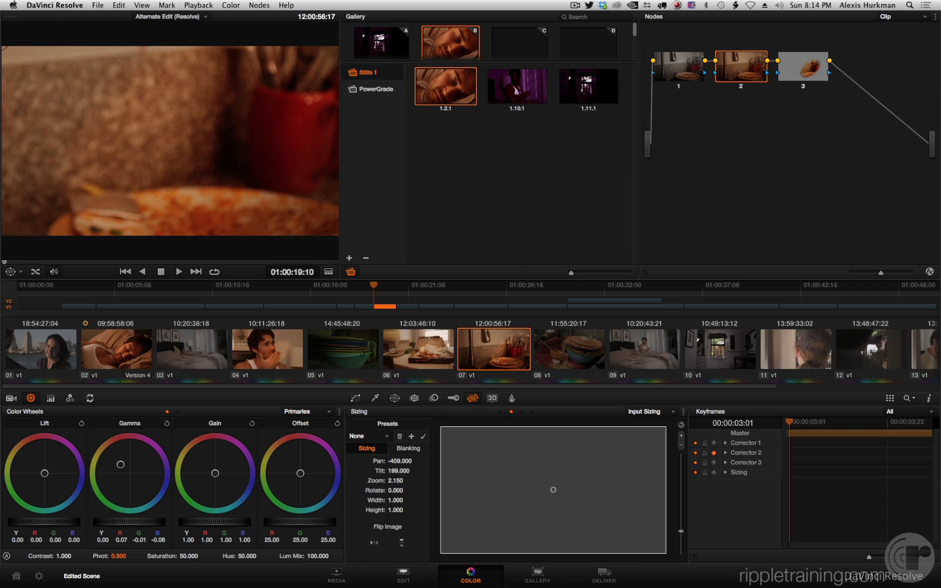
left_click(910, 412)
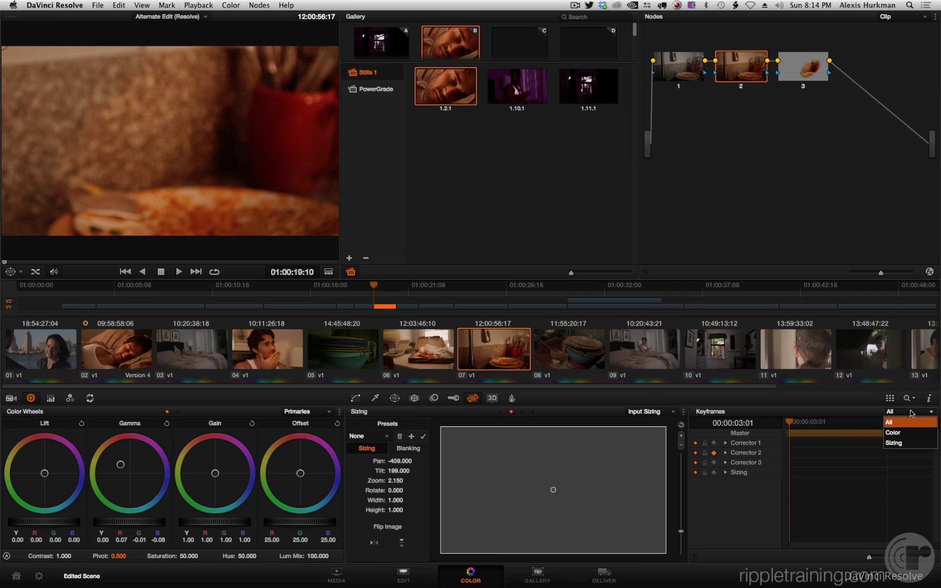
left_click(860, 415)
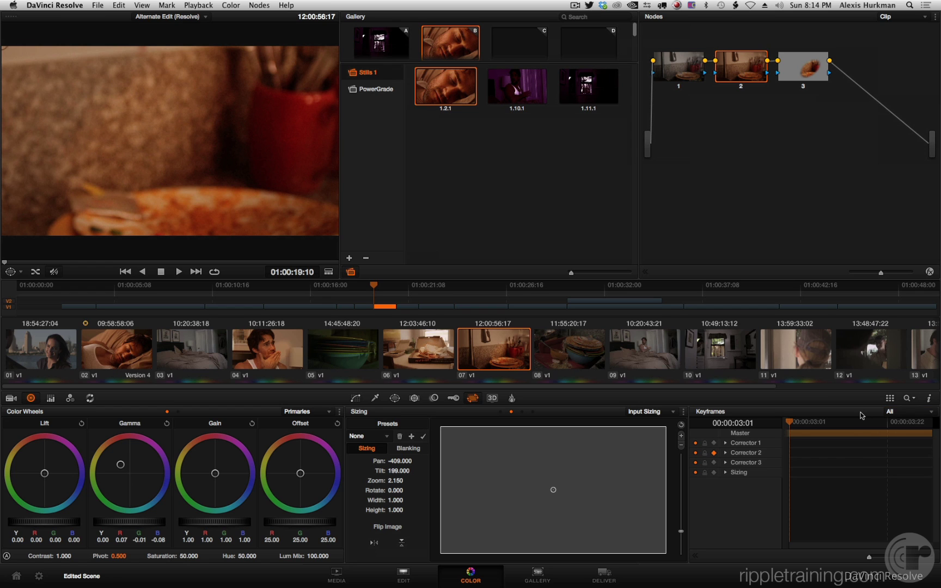